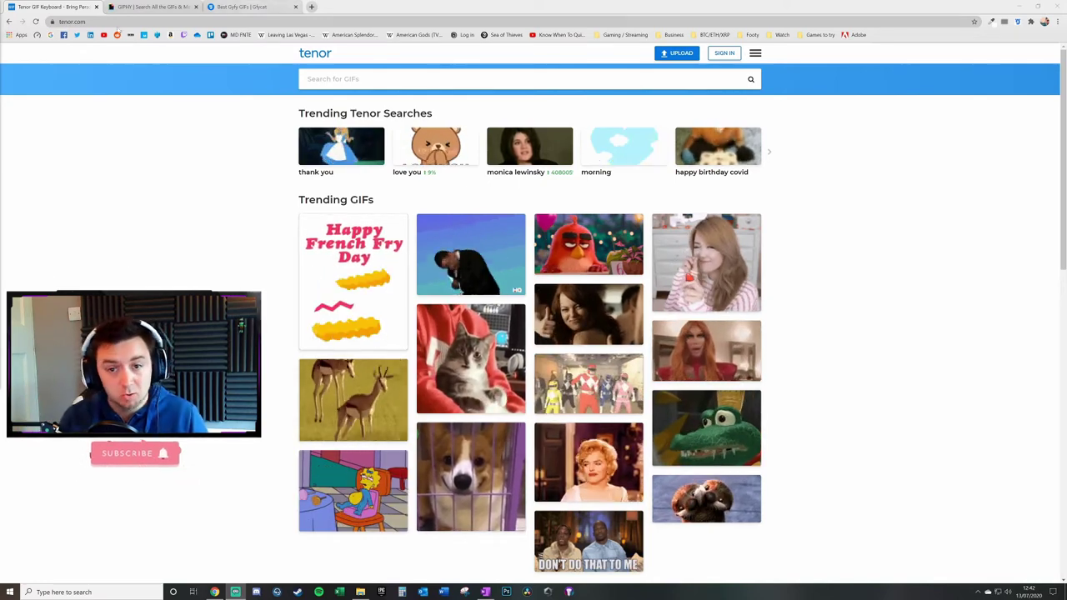
# Step: Glance over the open GIPHY and Gfycat tabs, then return to Tenor's GIF search box
pyautogui.click(66, 22)
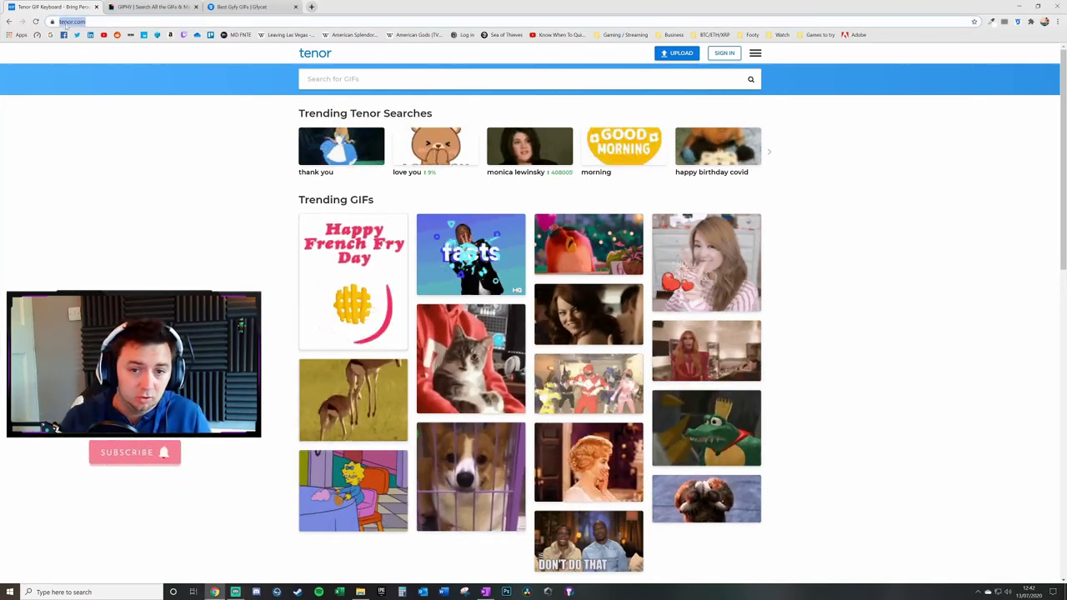
pyautogui.click(150, 7)
pyautogui.click(242, 6)
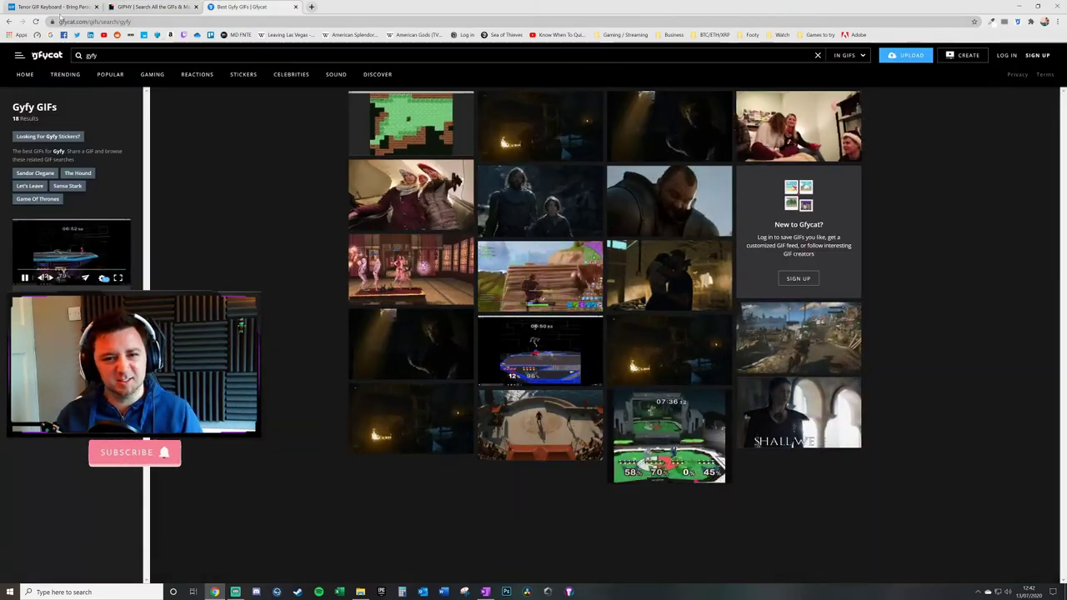
pyautogui.click(153, 8)
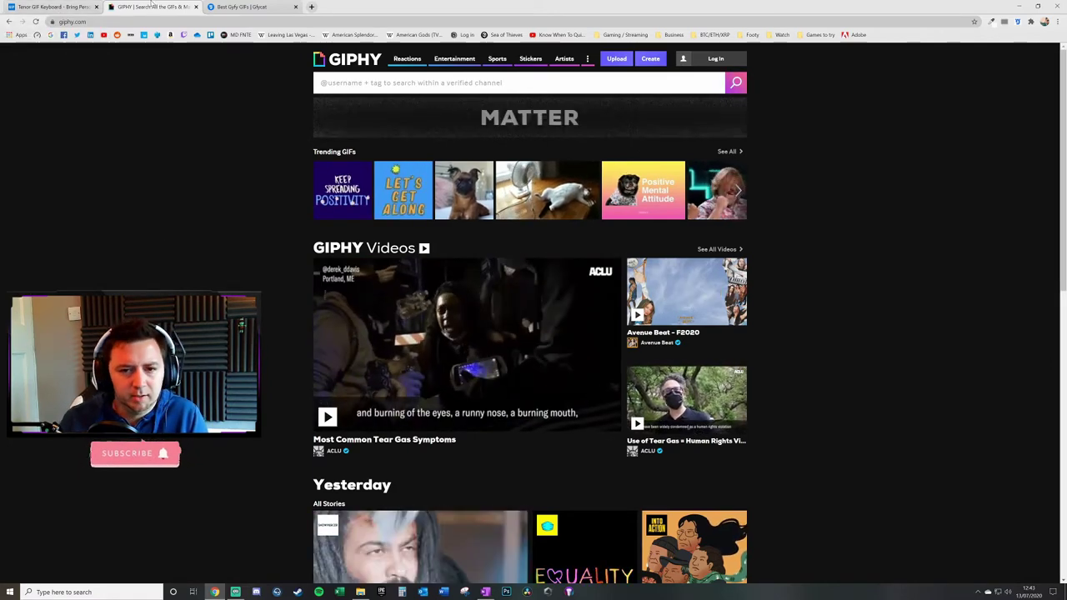
pyautogui.hotkey('ctrl', 'shift', 'Tab')
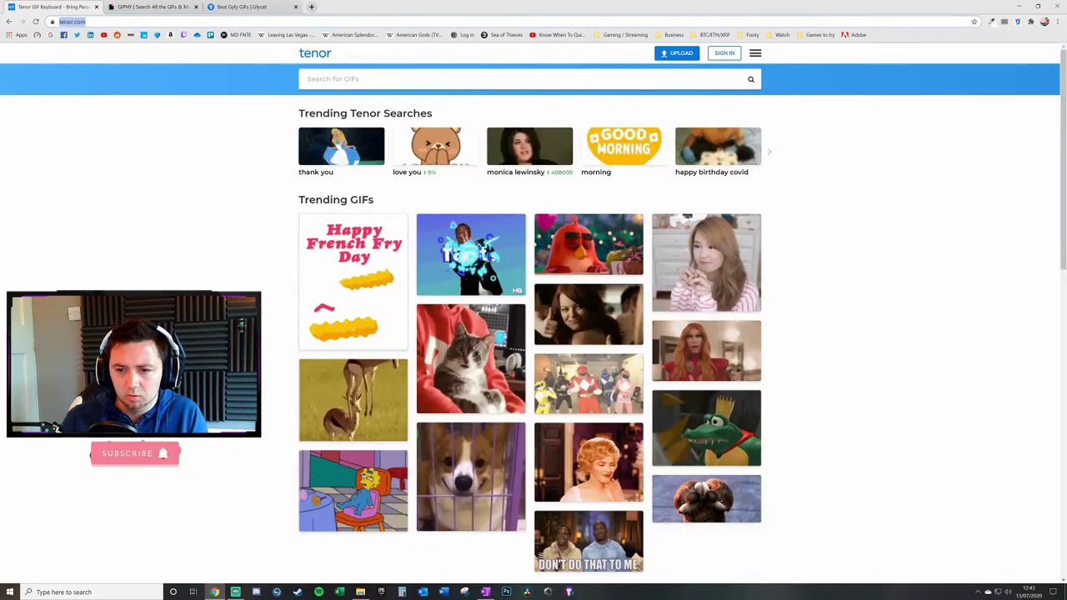
pyautogui.click(241, 226)
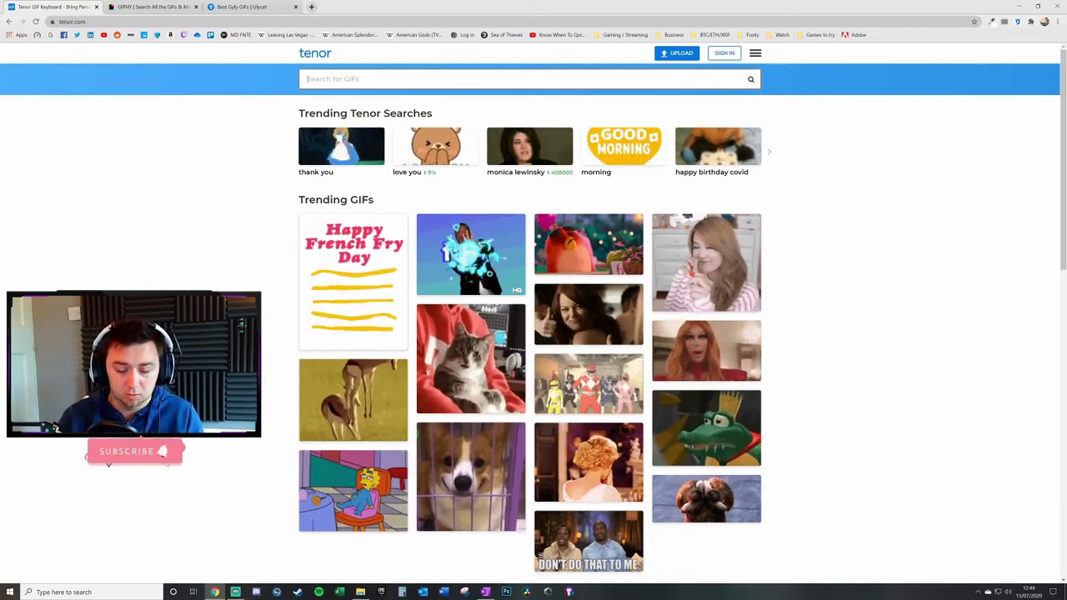
# Step: Search Tenor for 'transparent gif', scroll through the results and back up, then select the search box
pyautogui.write('tran')
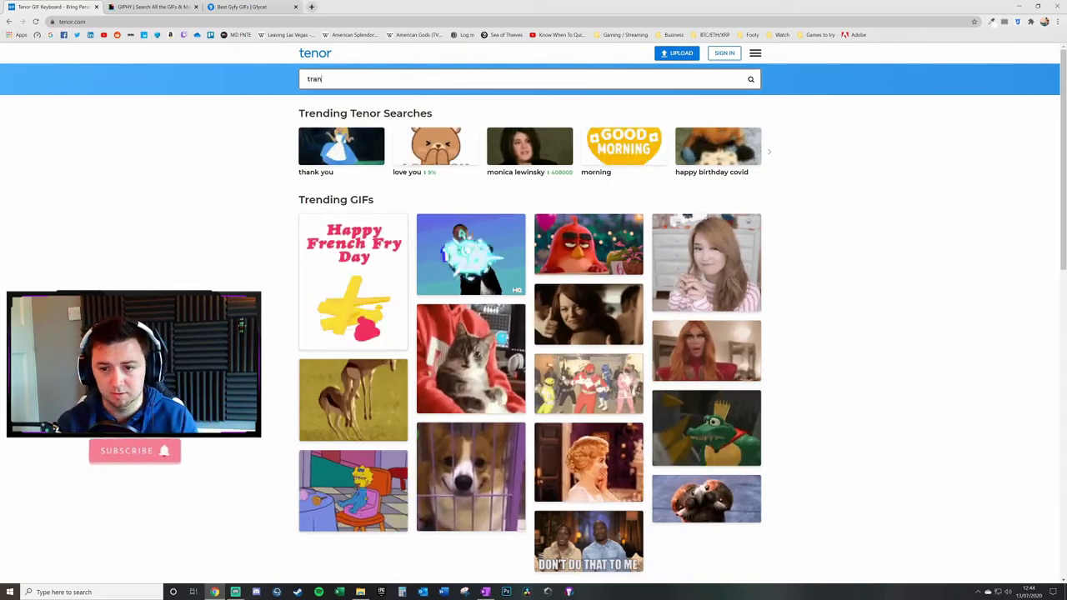
pyautogui.write('sparent gi')
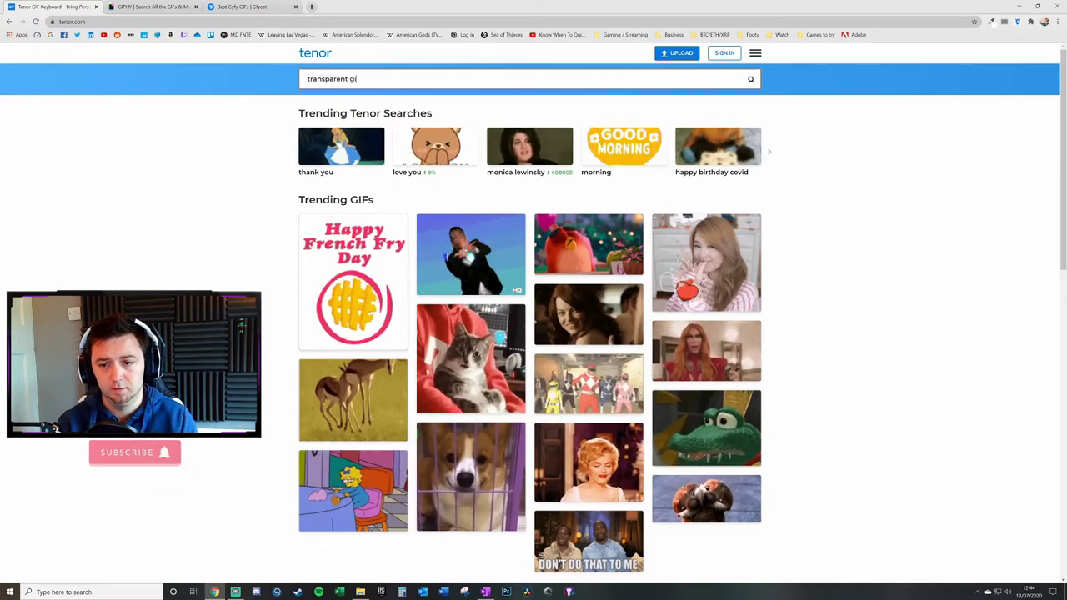
pyautogui.write('f')
pyautogui.press('Return')
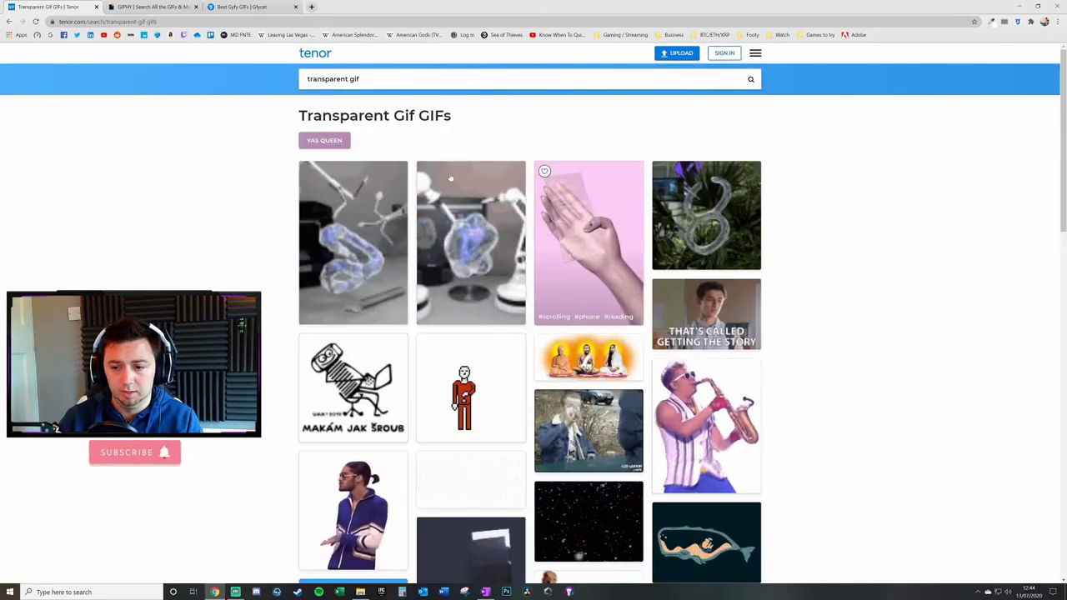
pyautogui.scroll(-2, 460, 250)
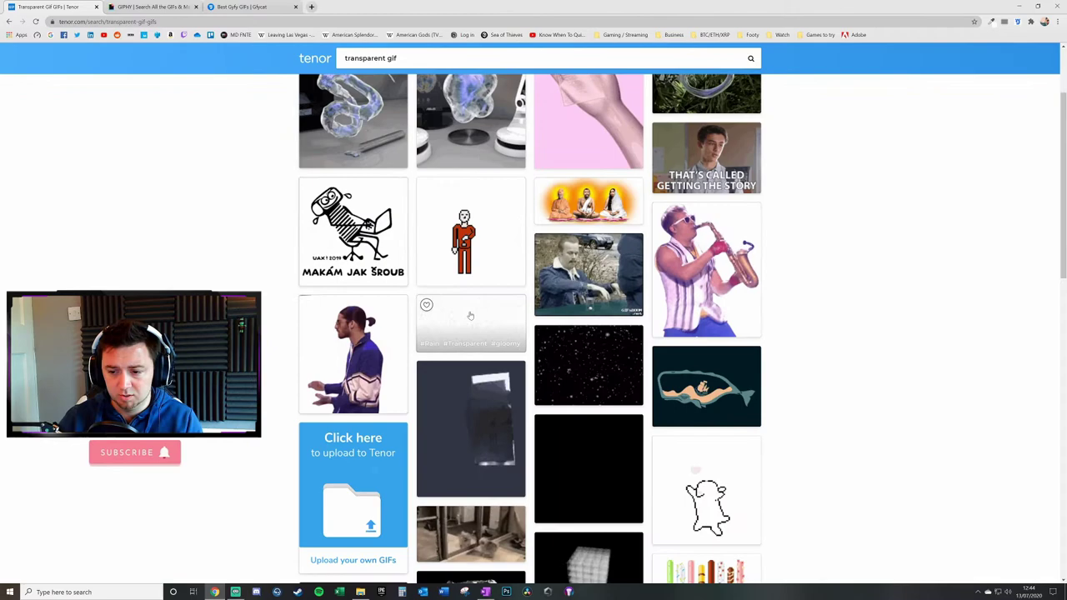
pyautogui.scroll(-2, 891, 410)
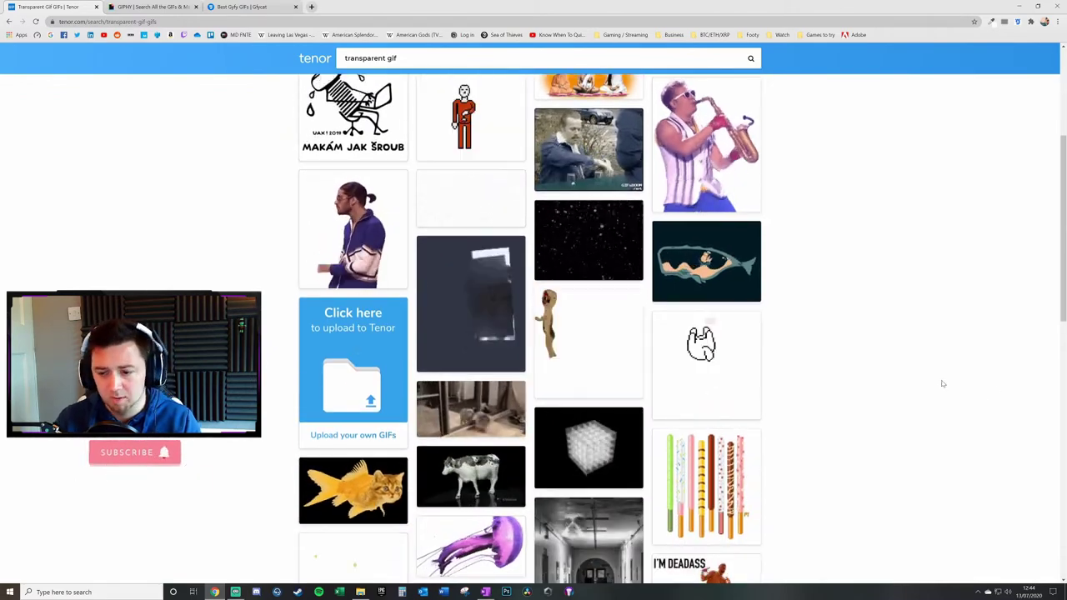
pyautogui.scroll(-1, 943, 384)
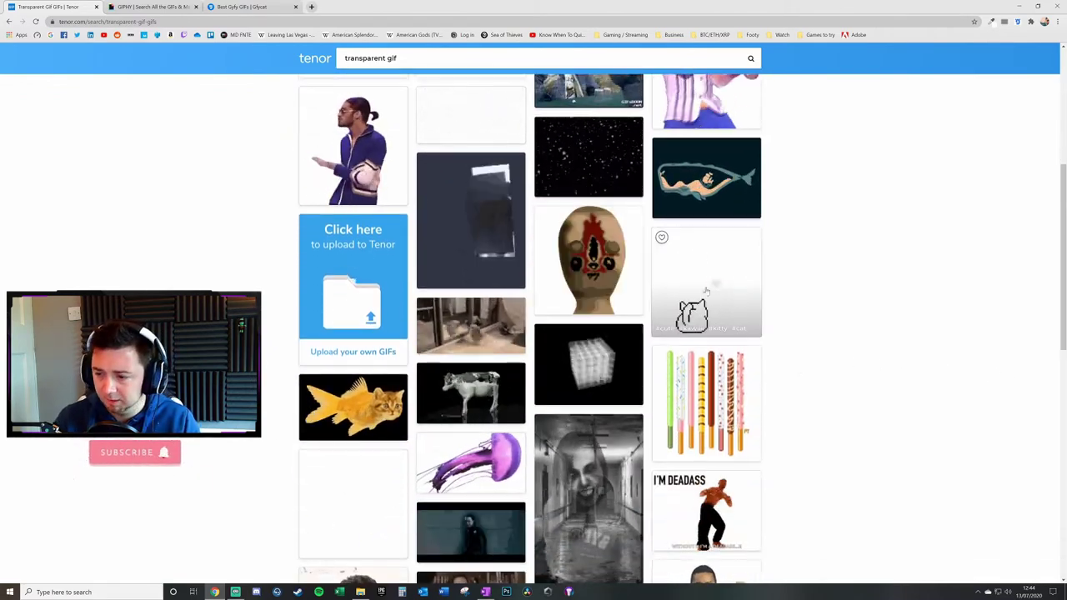
pyautogui.scroll(-2, 994, 435)
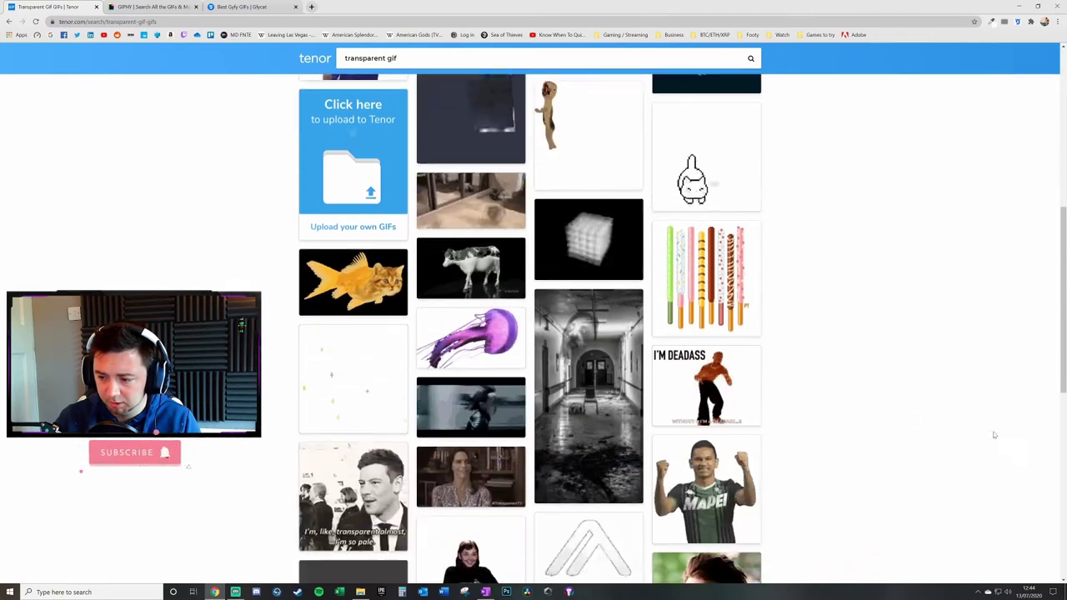
pyautogui.scroll(-3, 860, 400)
pyautogui.scroll(-1, 909, 409)
pyautogui.scroll(4, 910, 407)
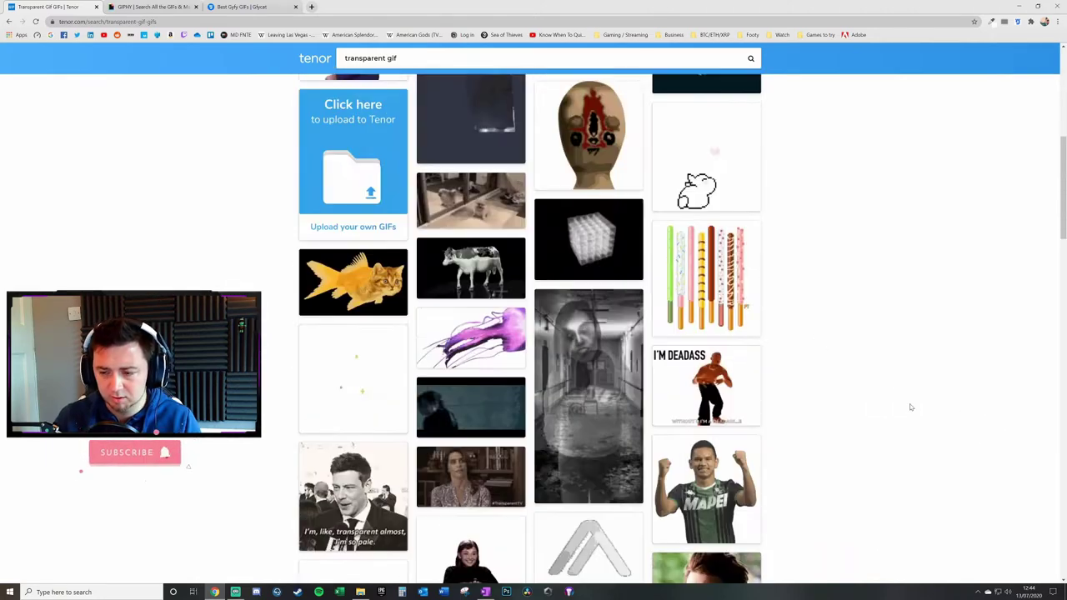
pyautogui.scroll(5, 905, 408)
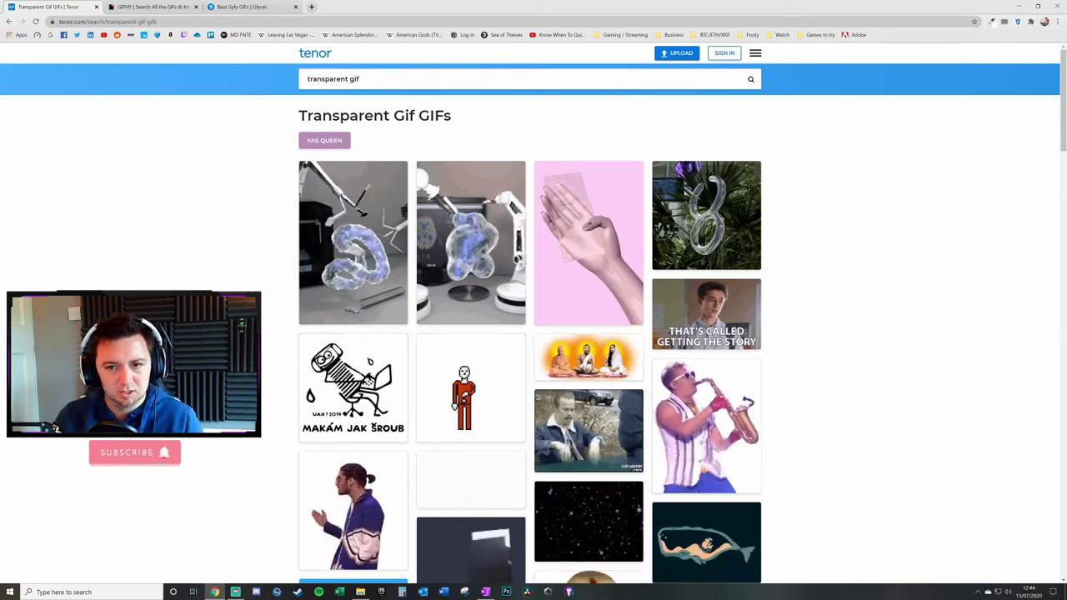
pyautogui.click(365, 80)
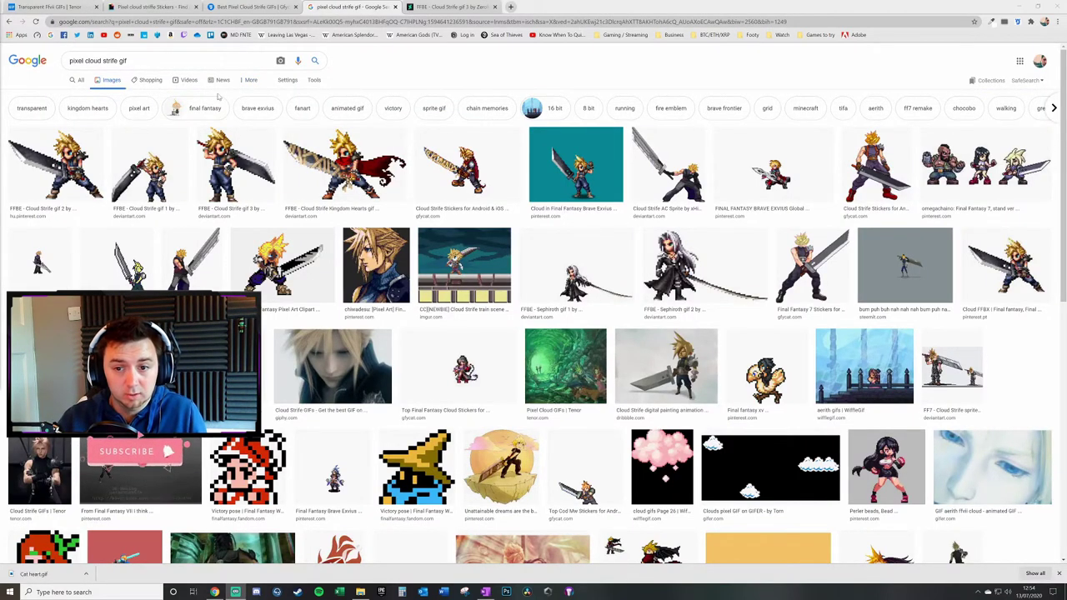
# Step: Filter the 'pixel cloud strife gif' image results to GIF type, comparing the GIPHY and Gfycat tabs
pyautogui.click(312, 81)
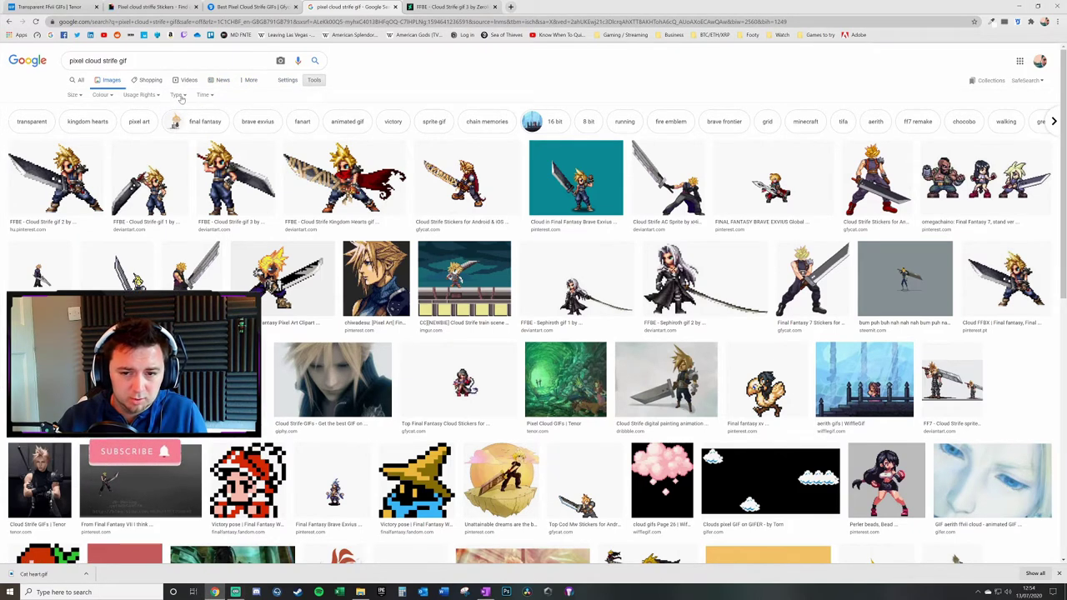
pyautogui.click(175, 132)
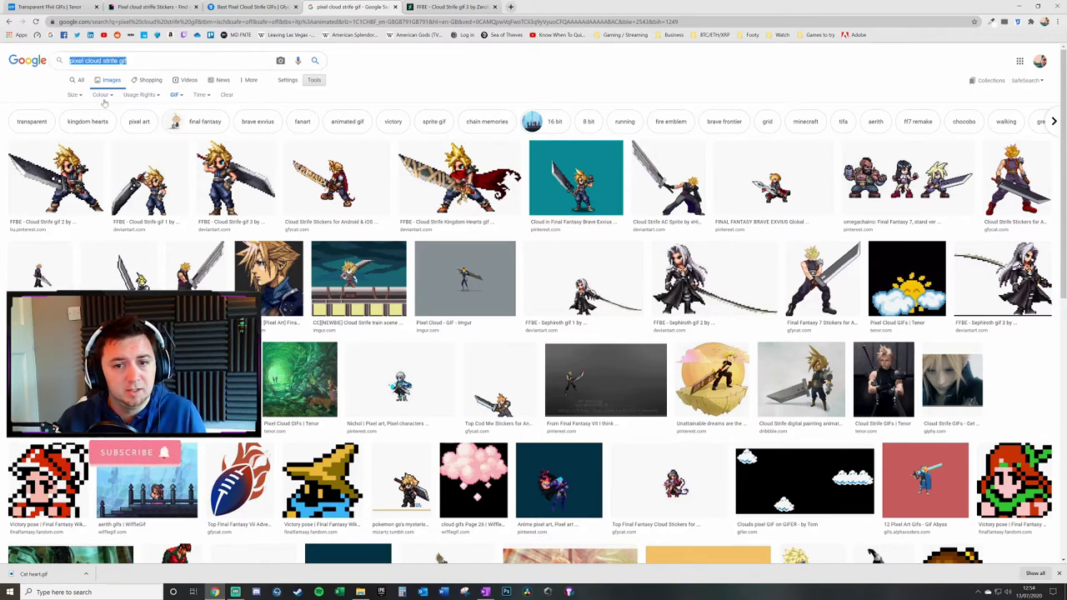
pyautogui.click(50, 7)
pyautogui.click(150, 7)
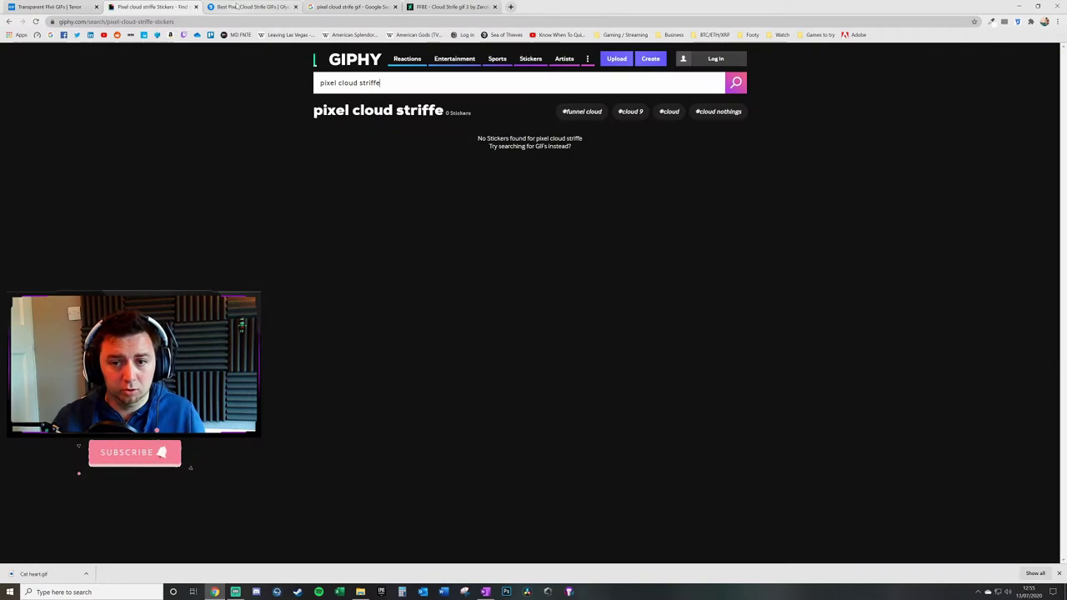
pyautogui.click(241, 6)
pyautogui.click(50, 7)
pyautogui.click(150, 6)
pyautogui.click(250, 6)
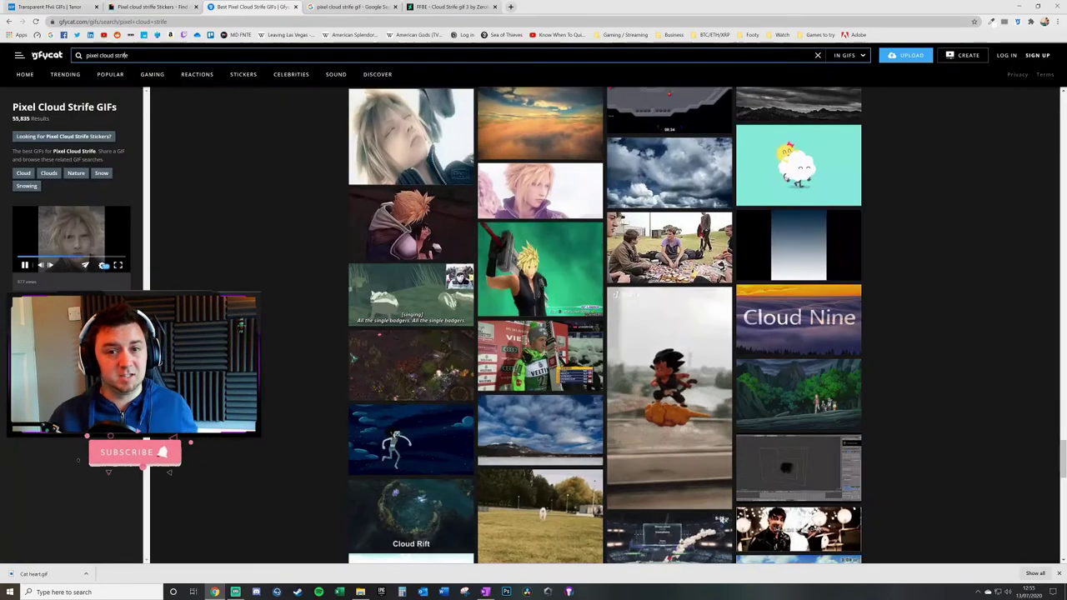
pyautogui.click(322, 6)
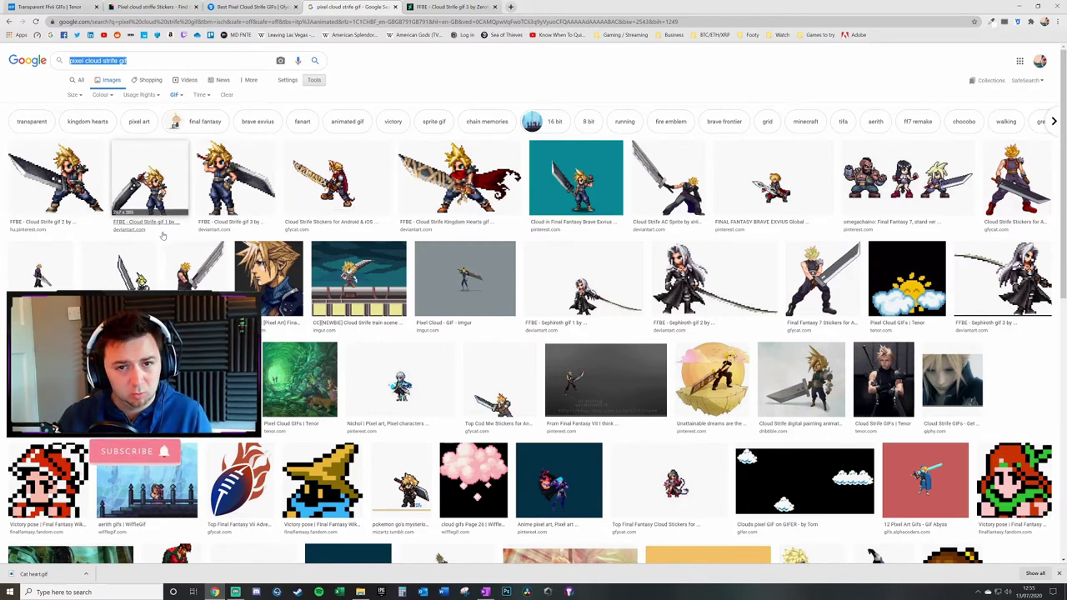
pyautogui.click(456, 8)
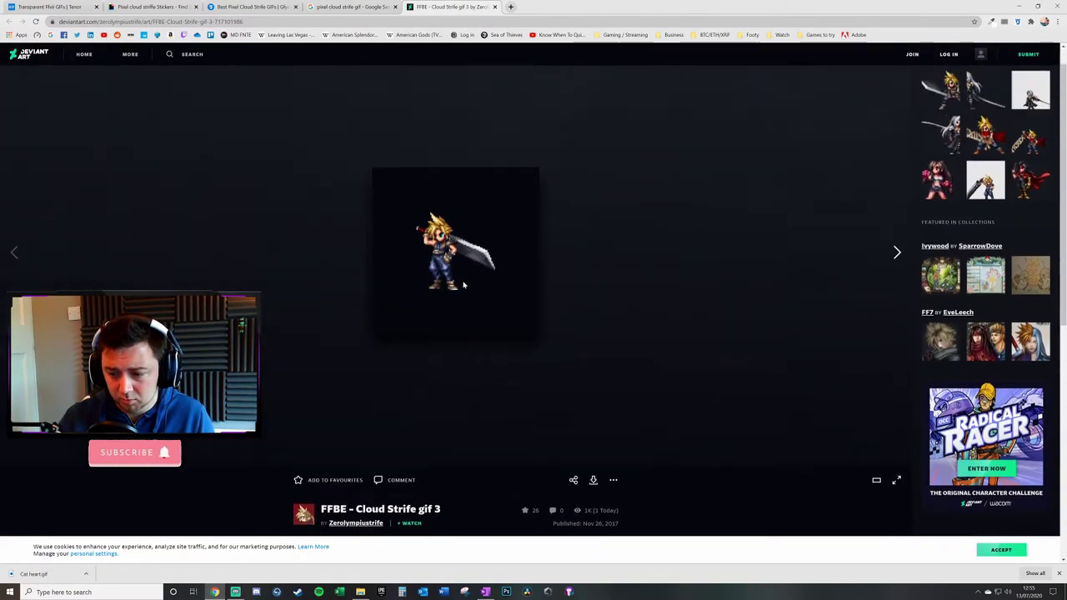
pyautogui.scroll(-1, 458, 432)
pyautogui.scroll(-1, 561, 439)
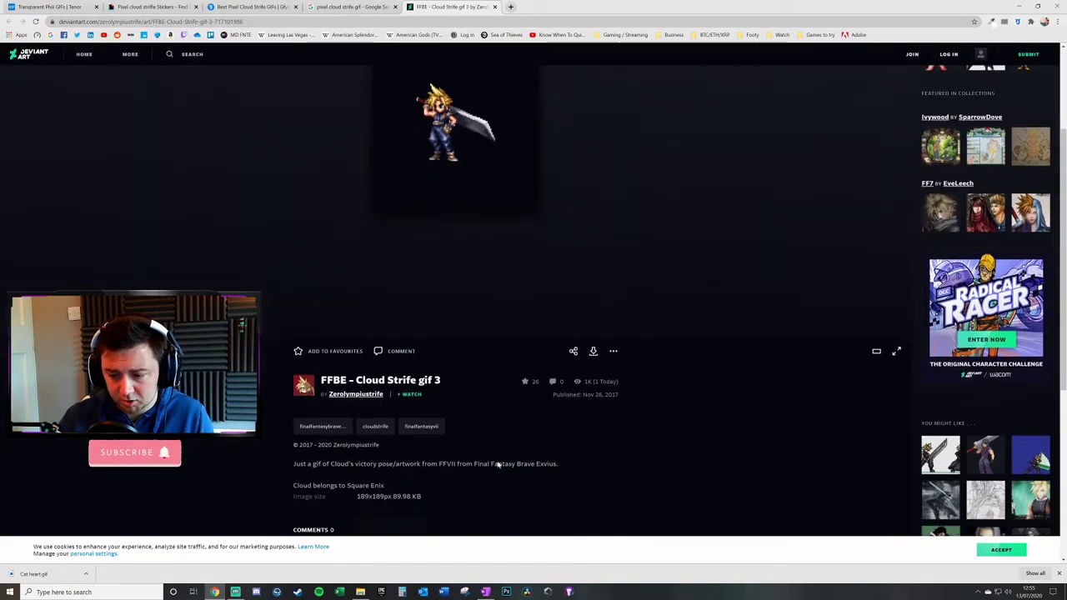
pyautogui.moveTo(518, 414); pyautogui.dragTo(569, 427)
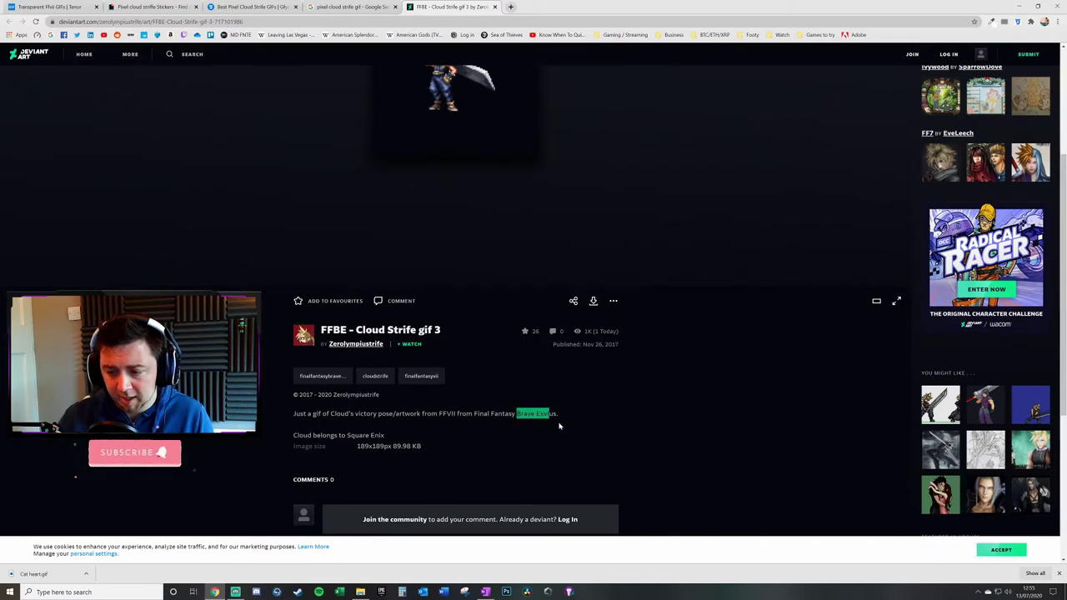
pyautogui.scroll(2, 541, 388)
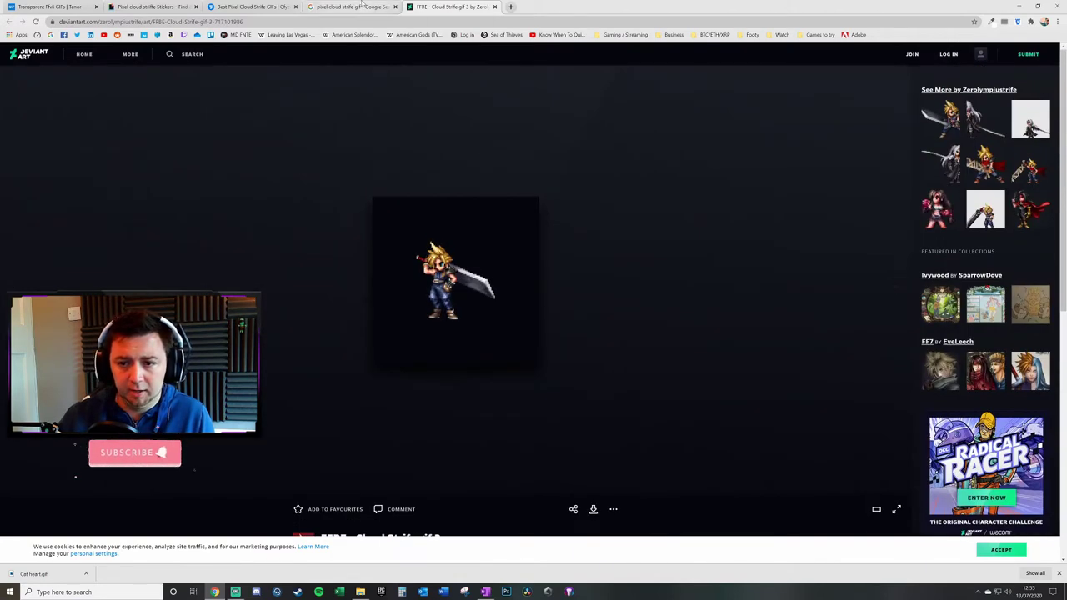
pyautogui.hotkey('ctrl', 'shift', 'Tab')
pyautogui.hotkey('ctrl', 'Tab')
pyautogui.hotkey('ctrl', 'shift', 'Tab')
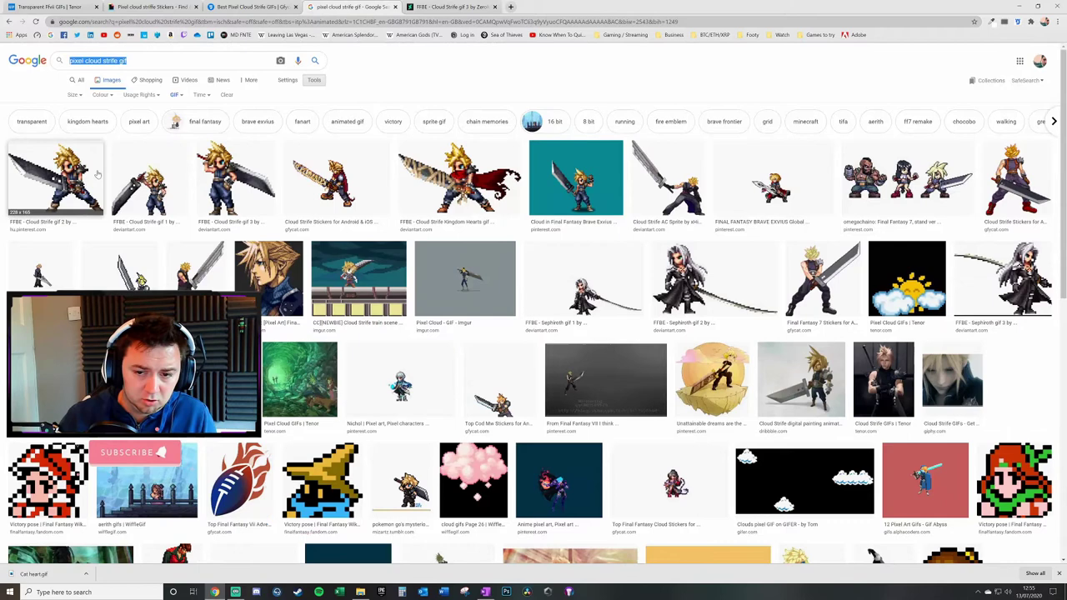
# Step: Preview the third pixel Cloud Strife result and choose 'Save image as...' on the preview image
pyautogui.click(237, 186)
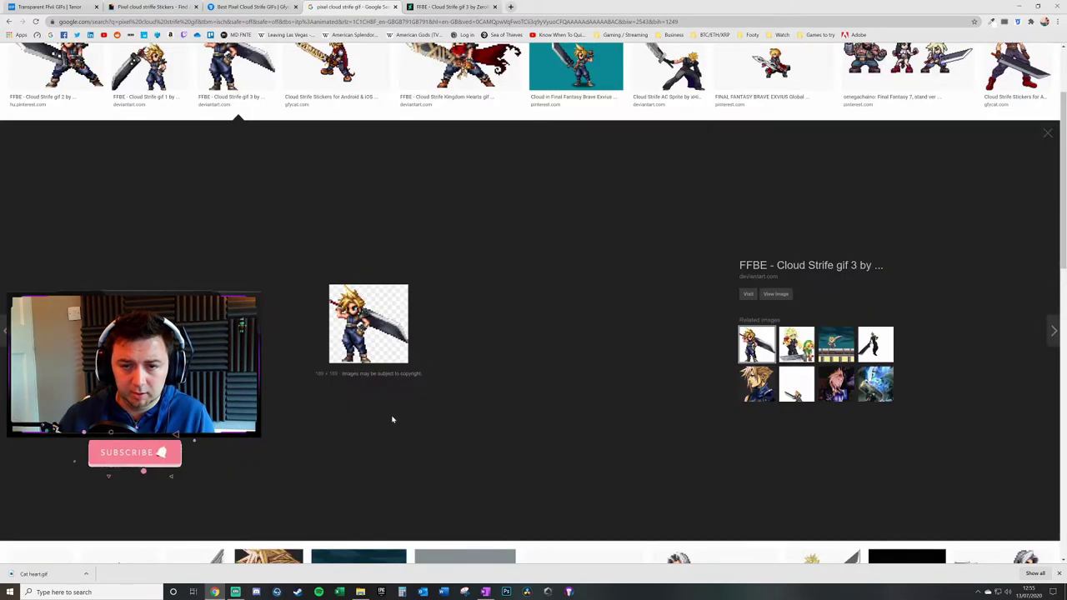
pyautogui.rightClick(360, 310)
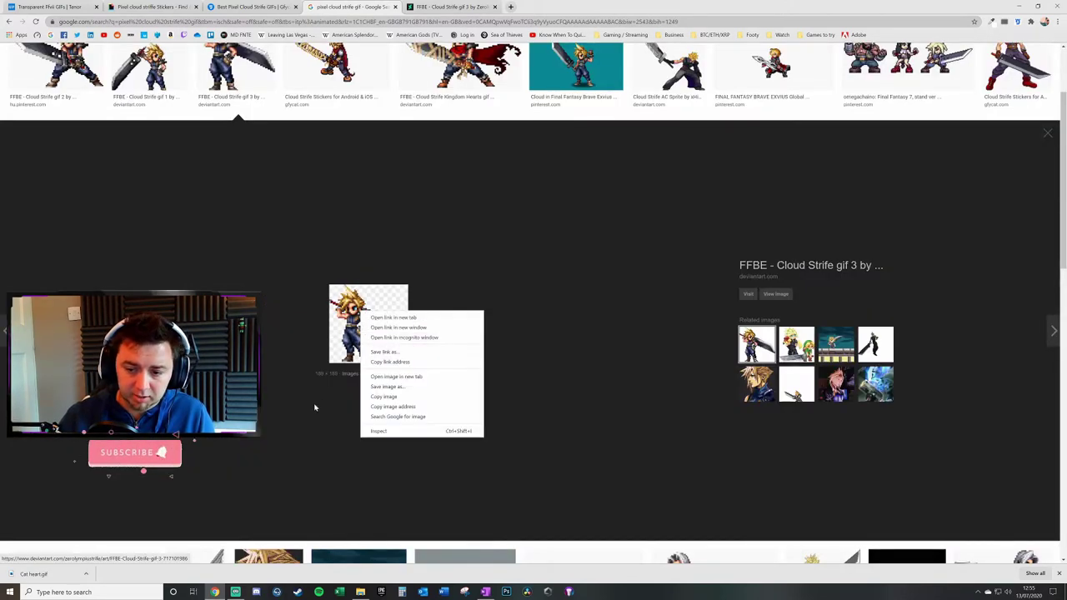
pyautogui.click(398, 389)
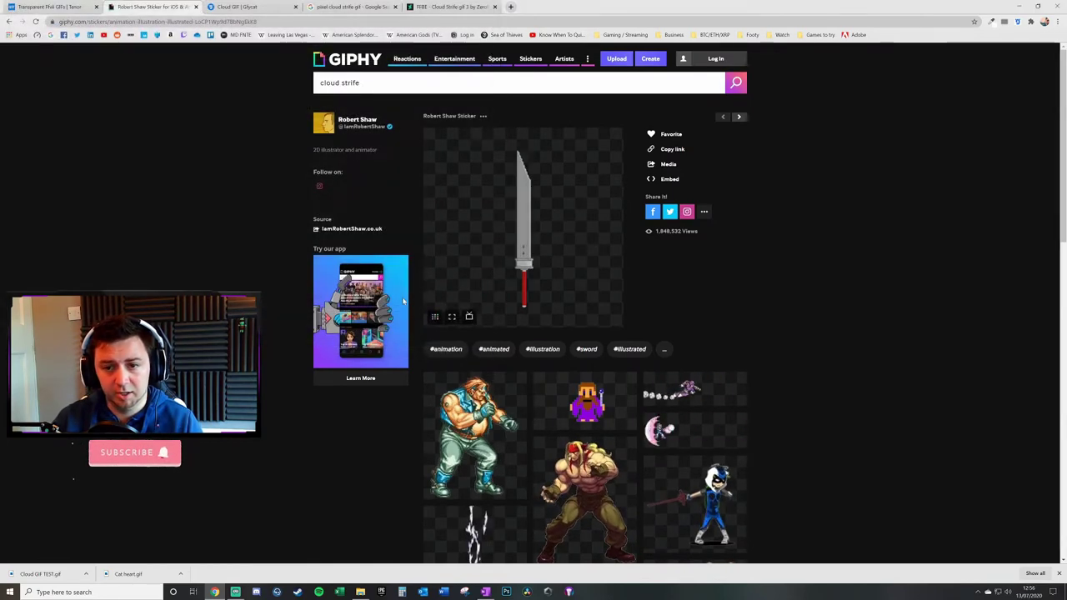
# Step: Cancel the save, reopen the third Cloud Strife preview, then preview the teal Brave Exvius Cloud image
pyautogui.click(472, 344)
pyautogui.click(350, 7)
pyautogui.click(237, 7)
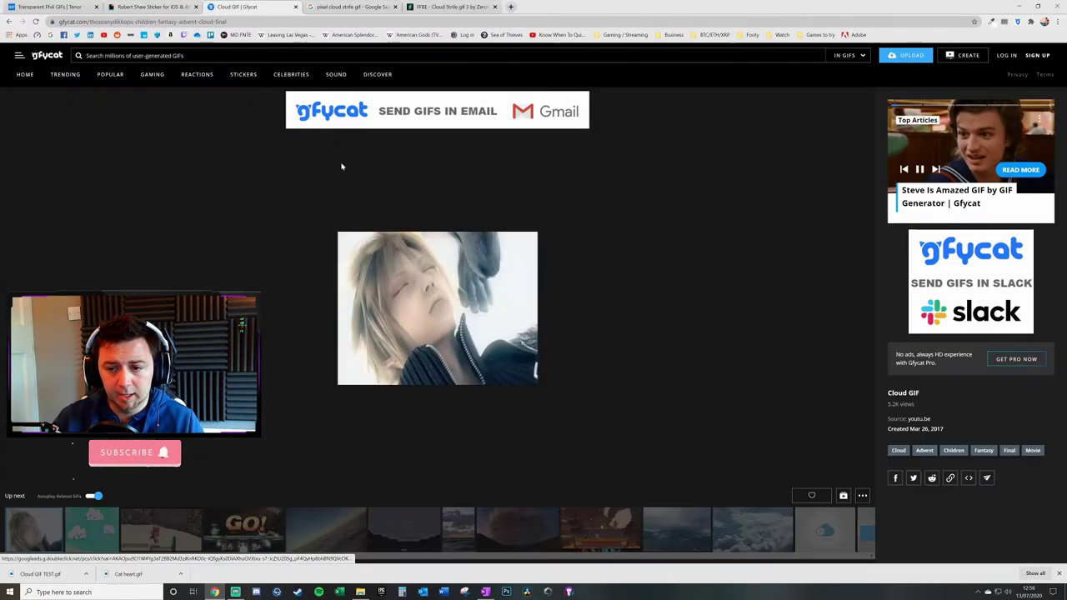
pyautogui.click(340, 8)
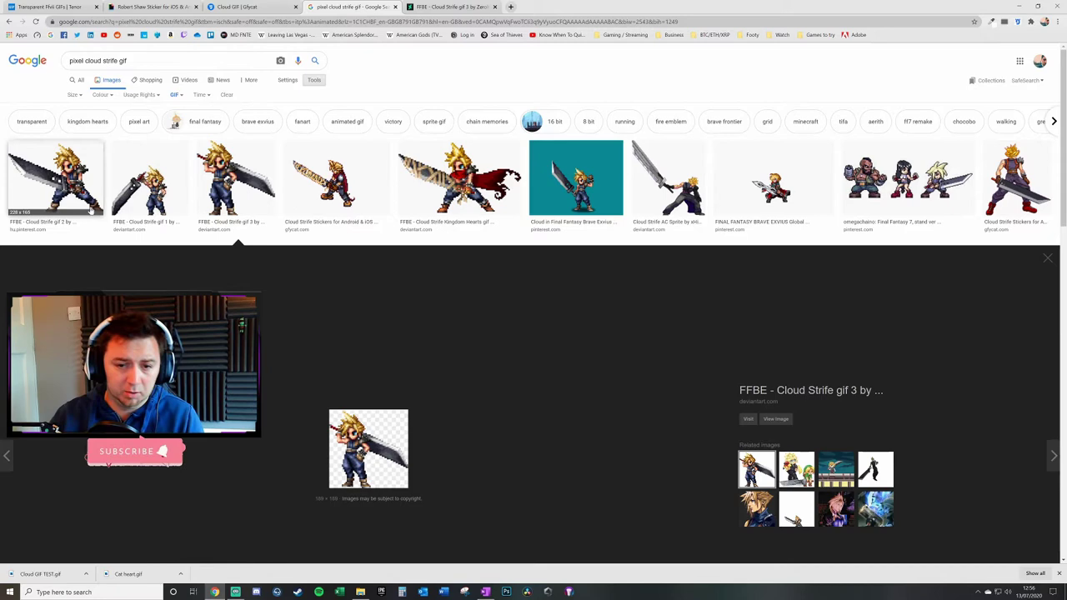
pyautogui.click(238, 185)
pyautogui.click(234, 185)
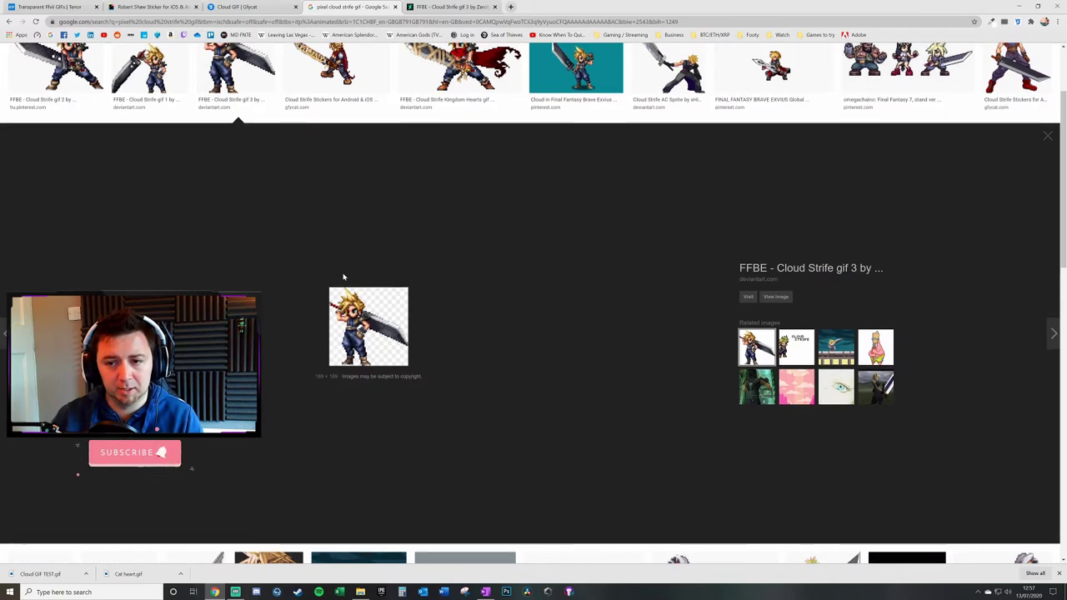
pyautogui.scroll(2, 342, 271)
pyautogui.click(597, 146)
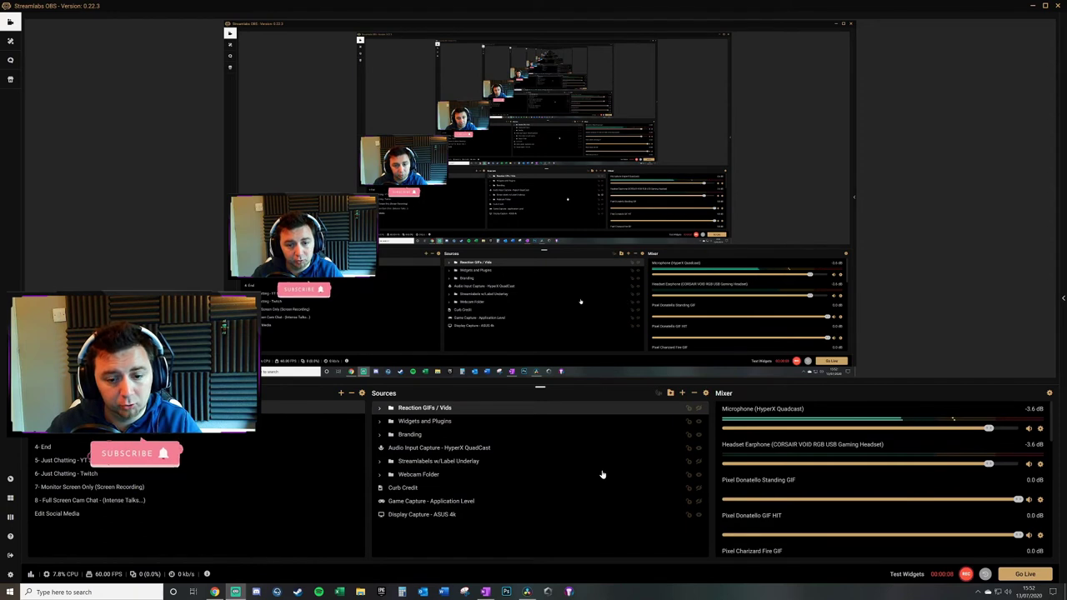
pyautogui.click(10, 498)
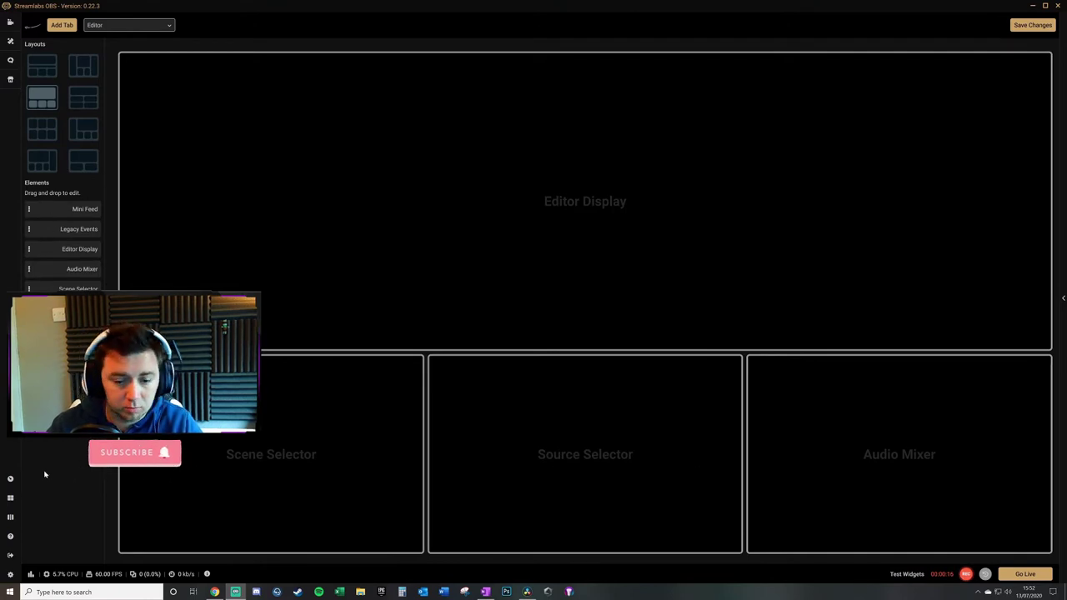
pyautogui.click(10, 22)
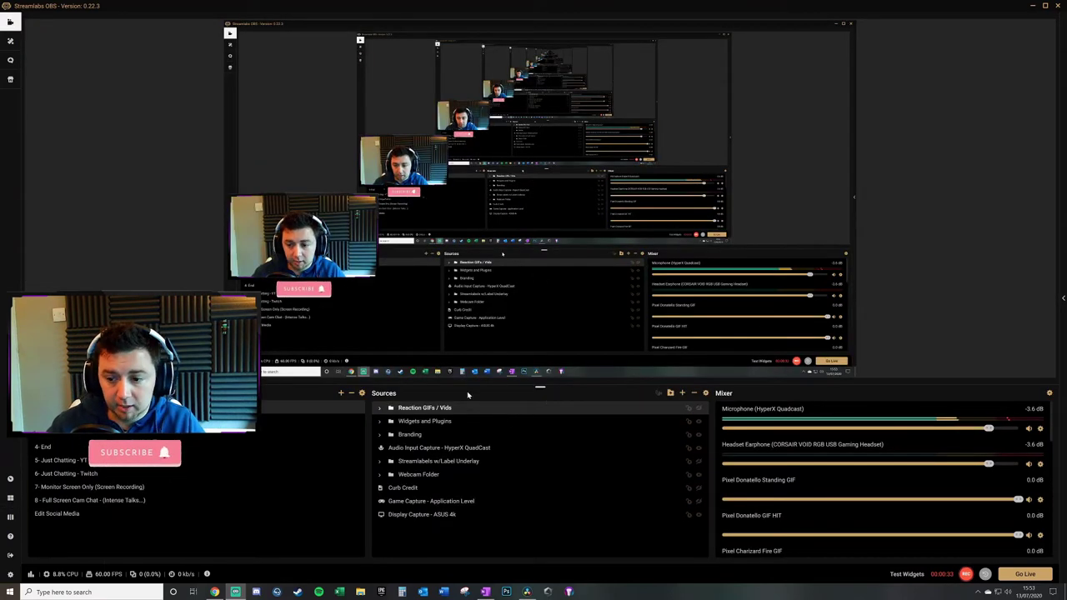
# Step: Create a brand-new Media Source in Sources and name it 'Cloud Test'
pyautogui.click(682, 392)
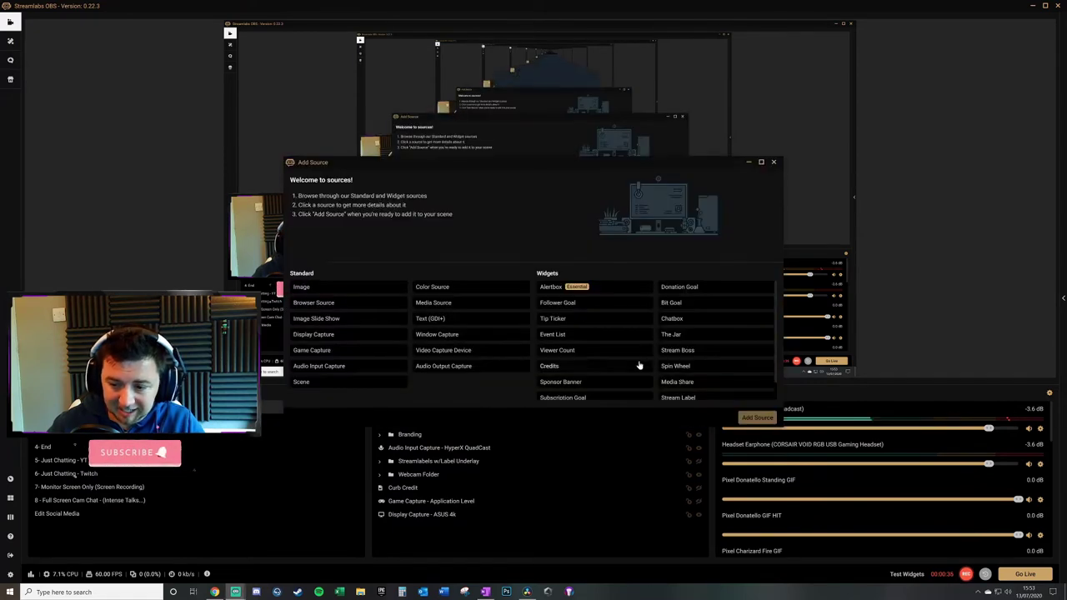
pyautogui.click(456, 305)
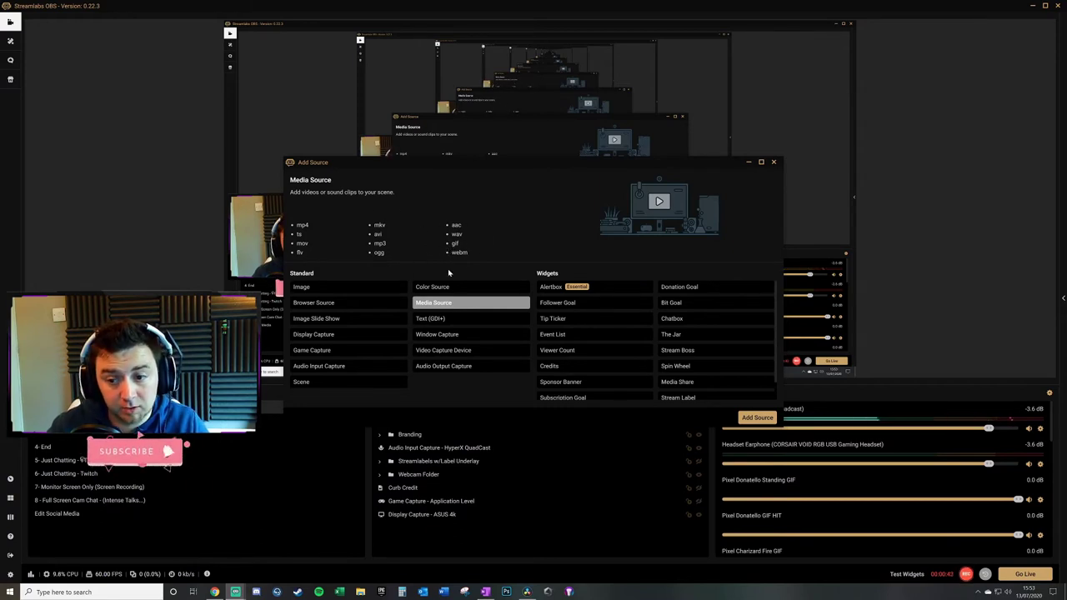
pyautogui.click(756, 418)
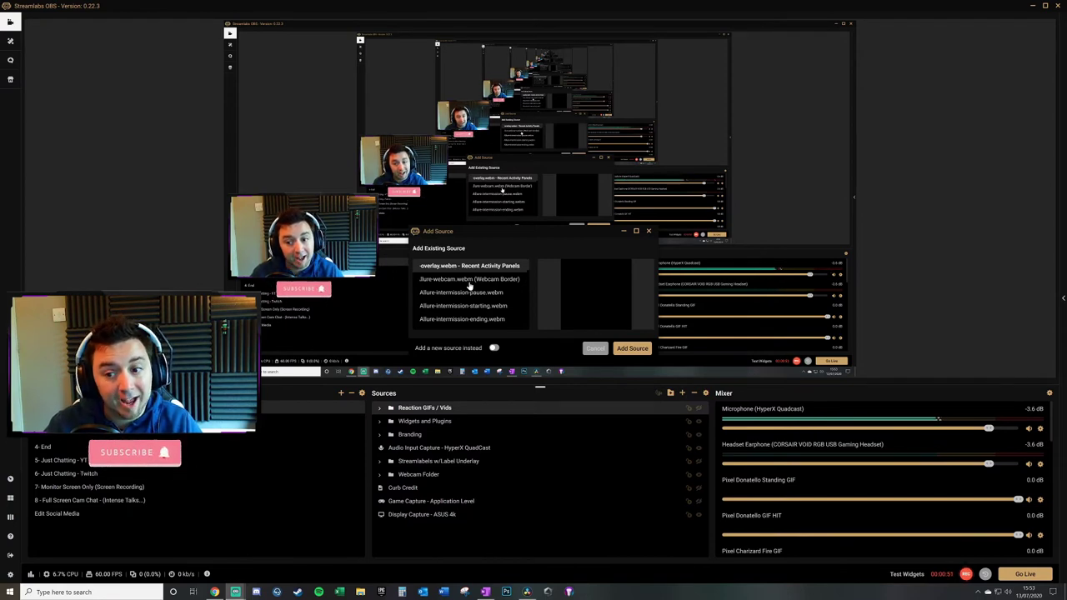
pyautogui.click(494, 348)
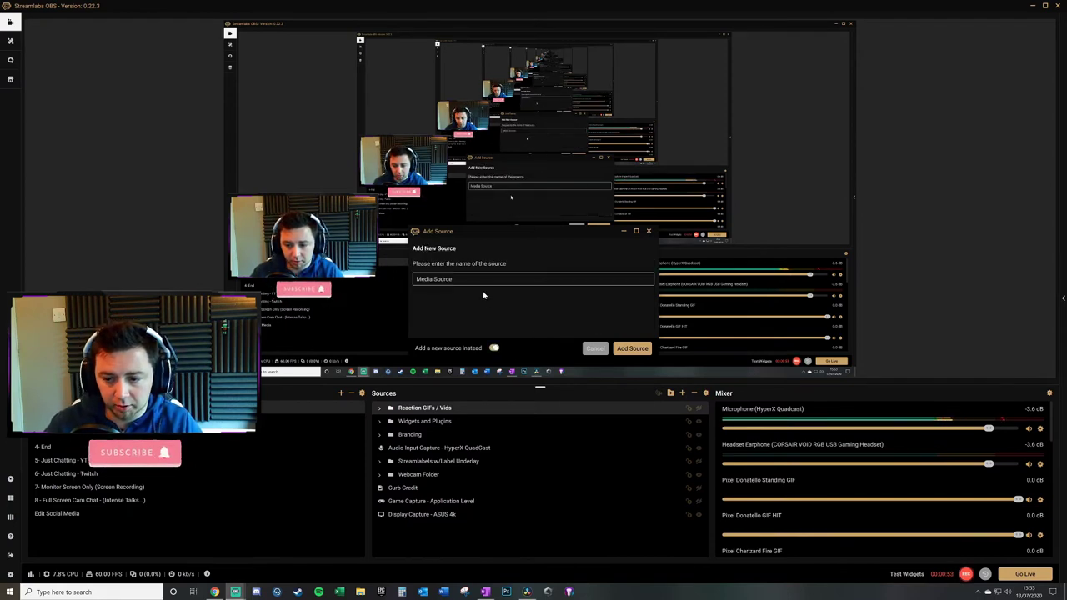
pyautogui.click(484, 280)
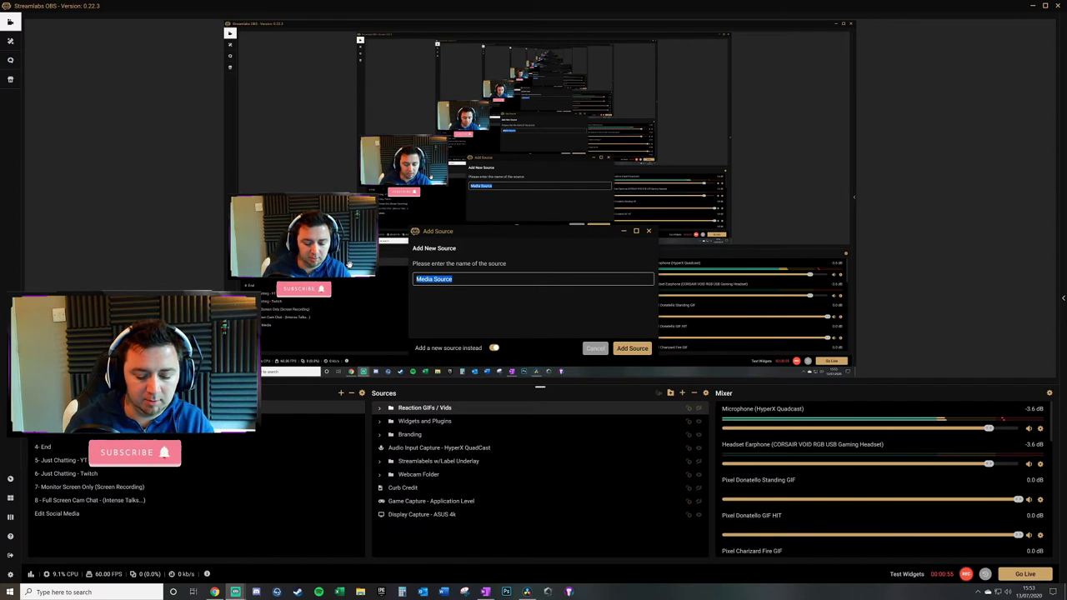
pyautogui.write('Cloud Test')
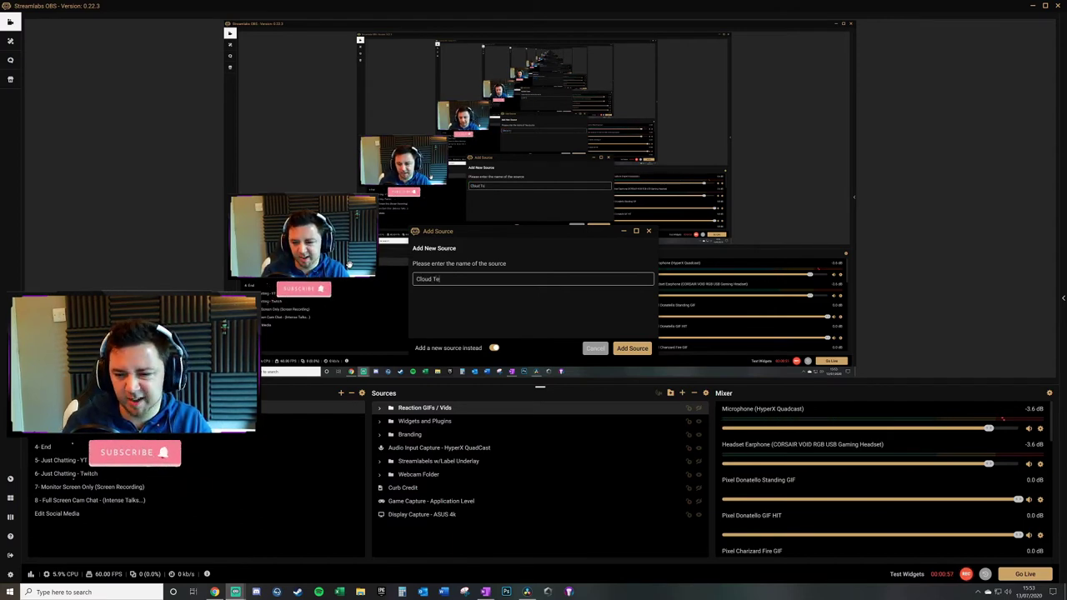
pyautogui.click(633, 349)
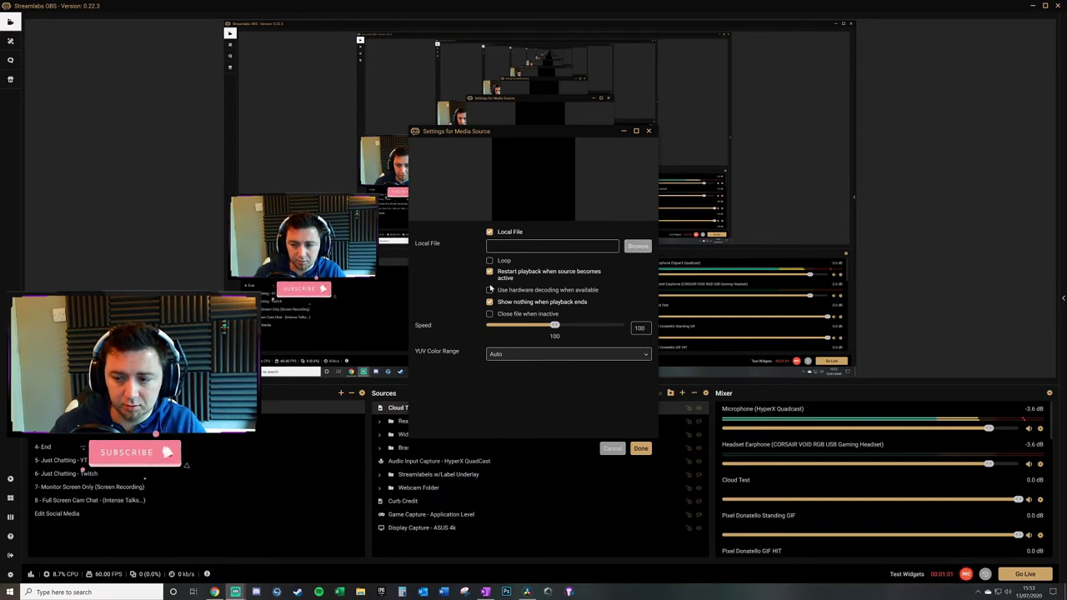
# Step: Load 'Cloud GIF TEST.gif' from the Desktop into Cloud Test, enable Loop, and check the file path
pyautogui.click(637, 246)
pyautogui.scroll(5, 296, 192)
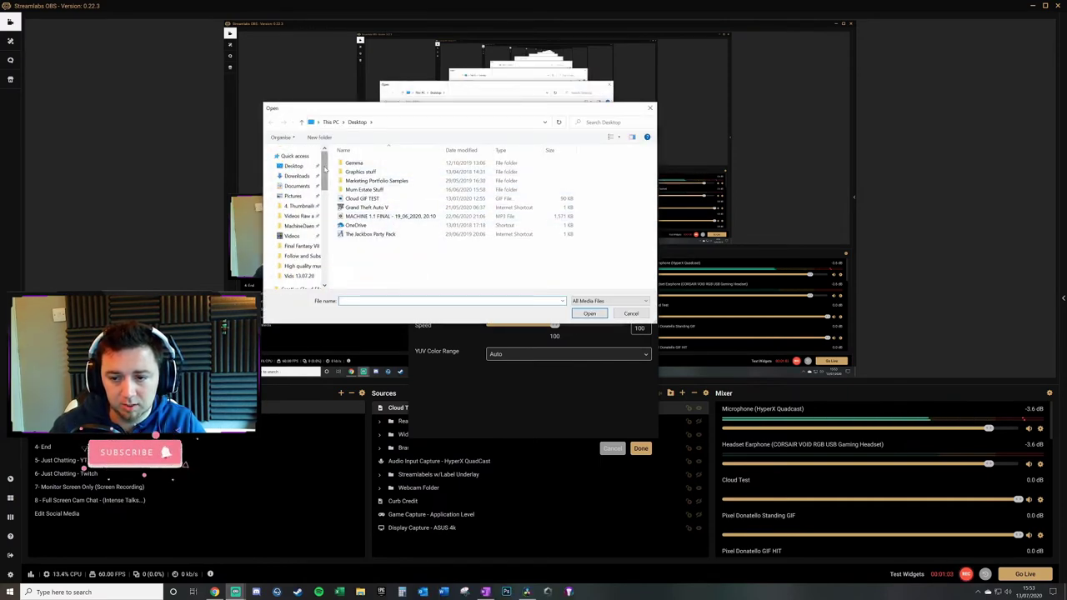
pyautogui.doubleClick(362, 199)
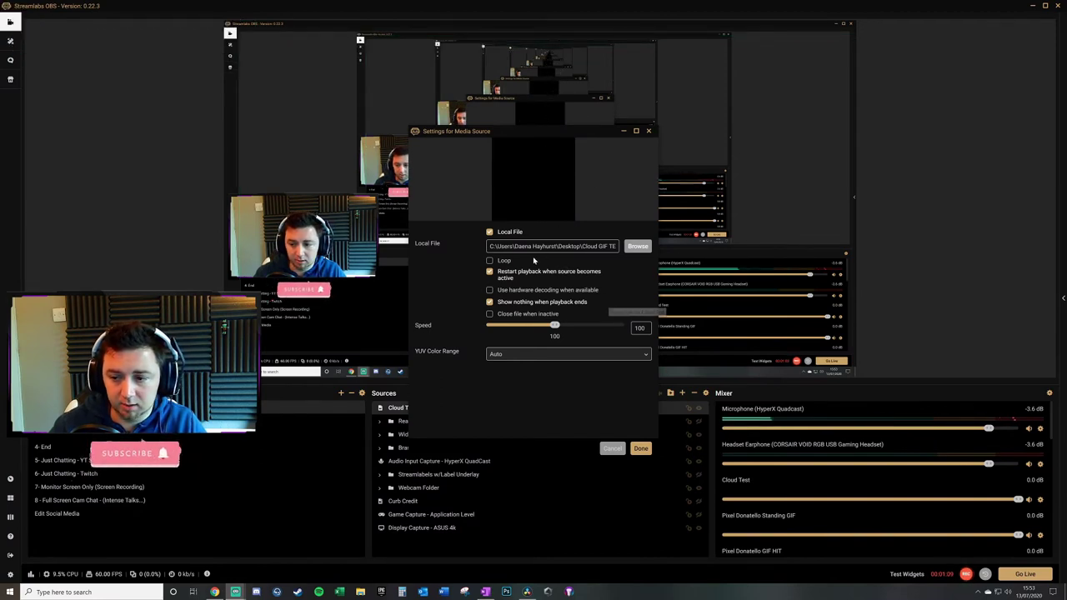
pyautogui.click(503, 261)
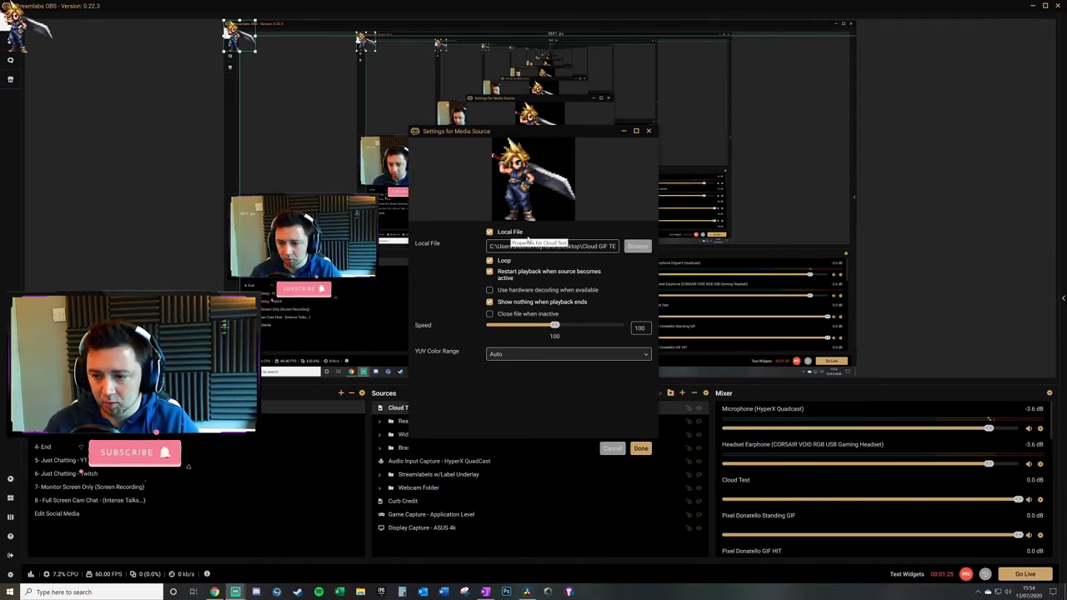
pyautogui.moveTo(534, 246); pyautogui.dragTo(617, 247)
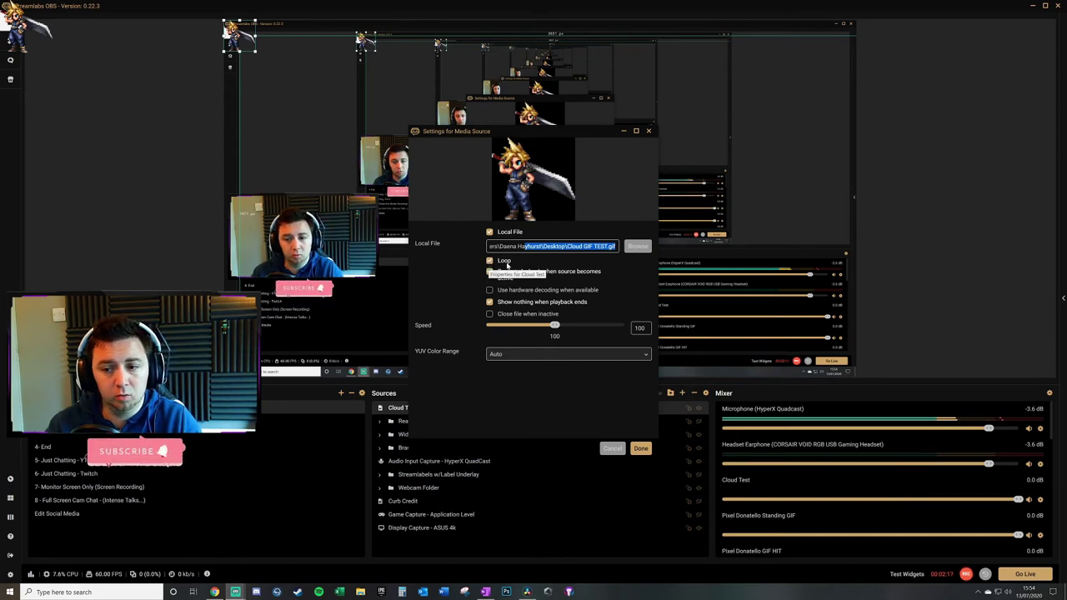
pyautogui.click(490, 261)
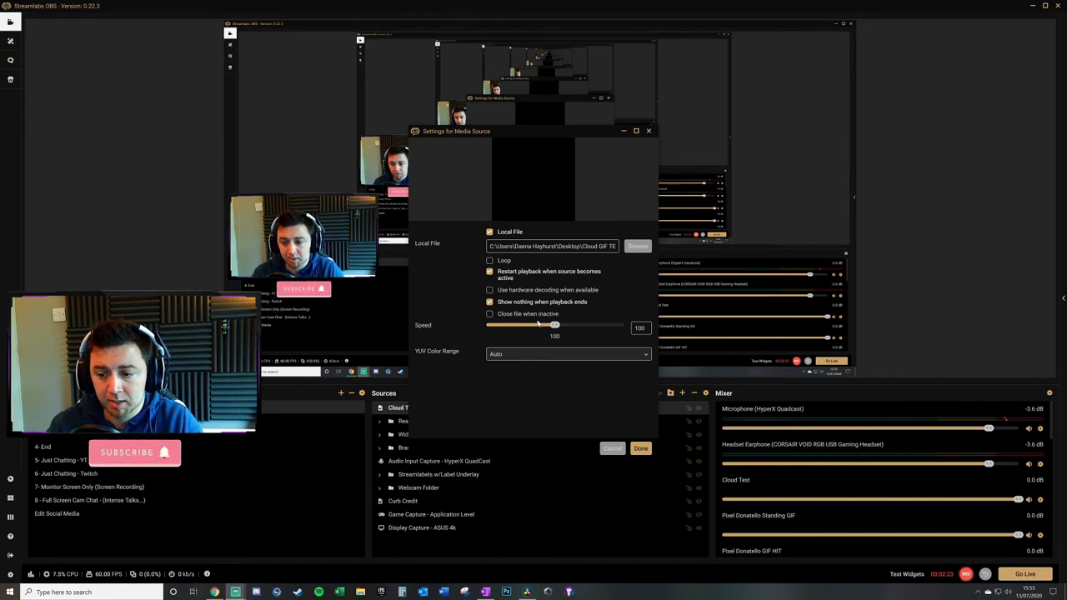
pyautogui.click(489, 261)
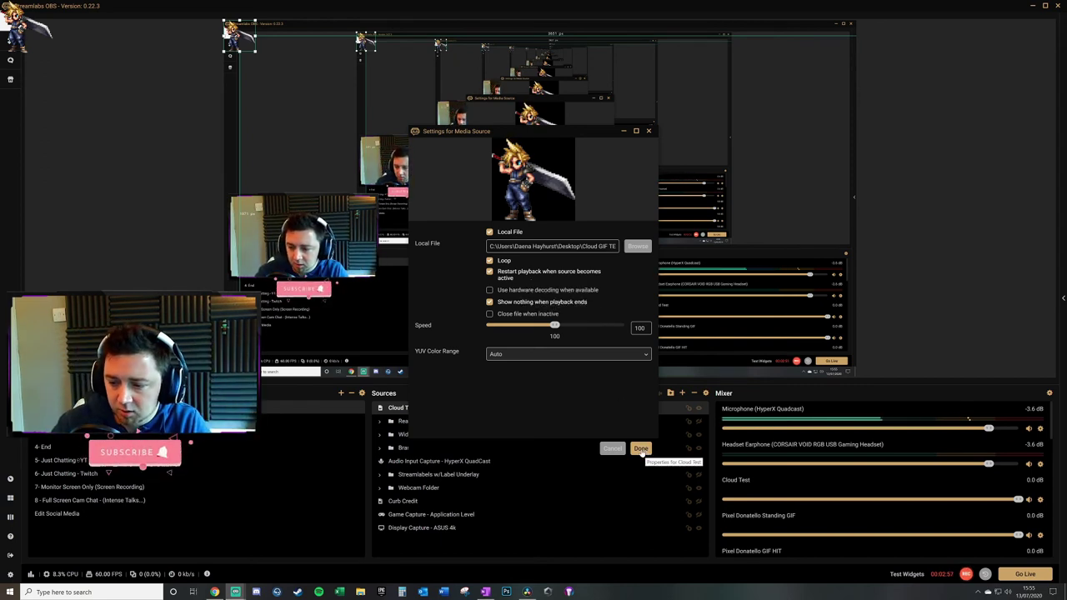
# Step: Confirm the Cloud Test media settings with Done, placing the looping Cloud sprite beside the webcam
pyautogui.click(640, 449)
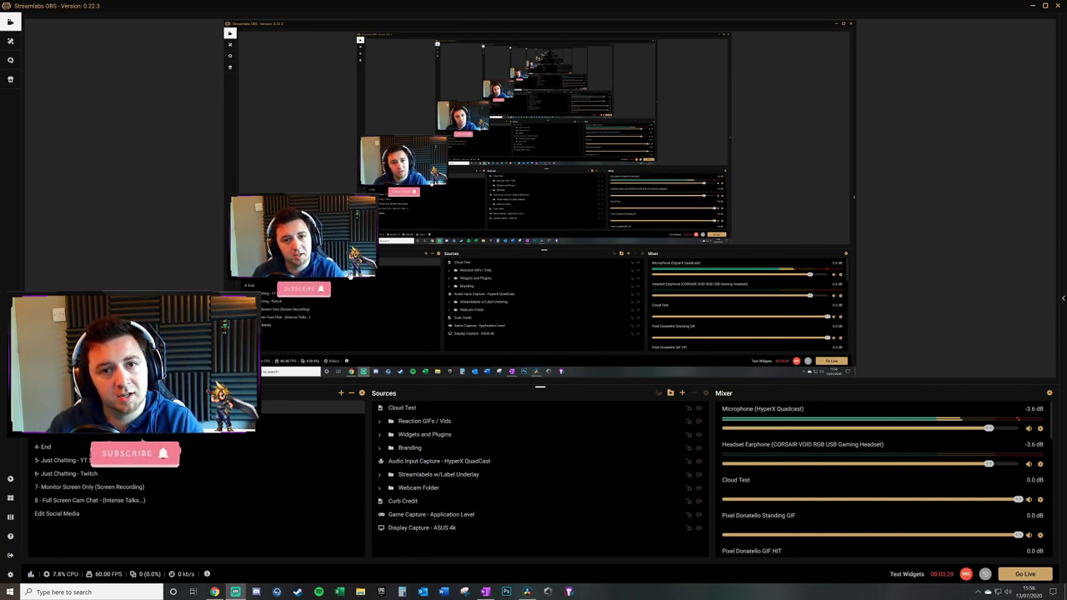
# Step: Select Cloud Test in Sources and toggle its visibility on, then off again
pyautogui.click(406, 409)
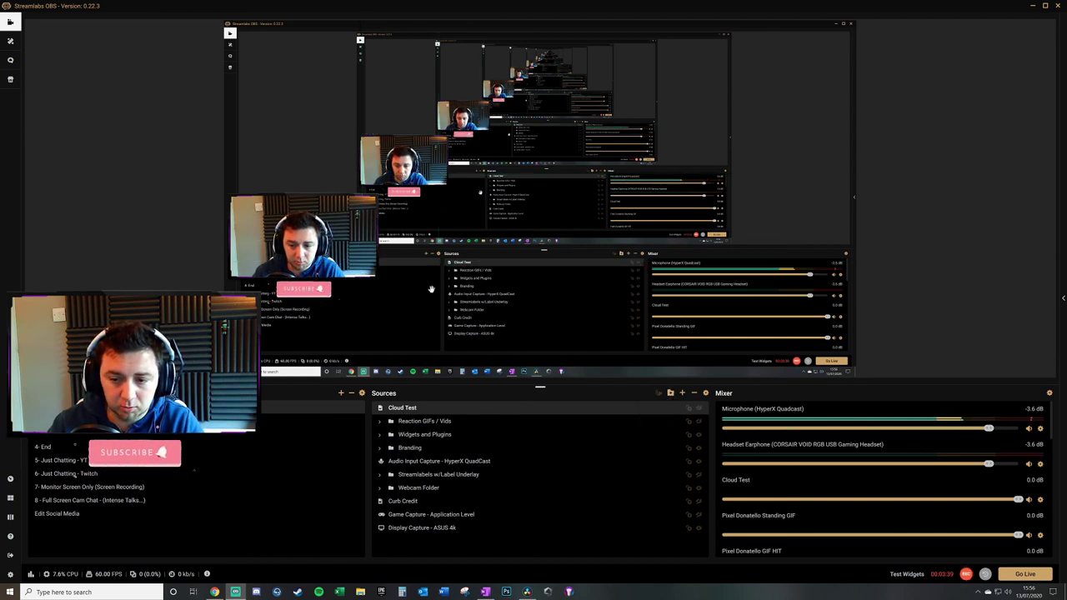
pyautogui.click(698, 408)
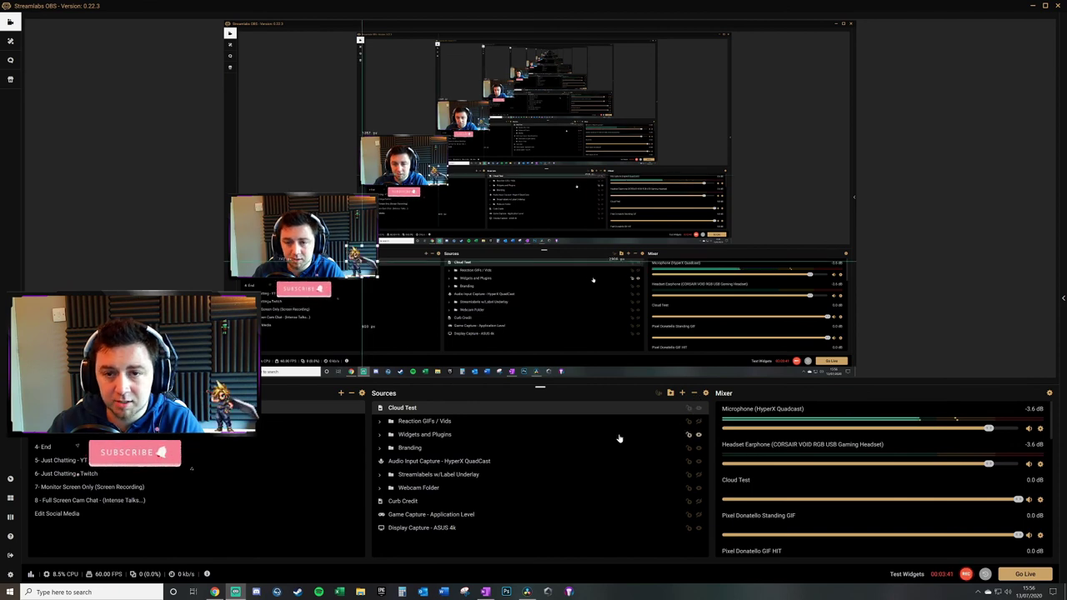
pyautogui.click(699, 408)
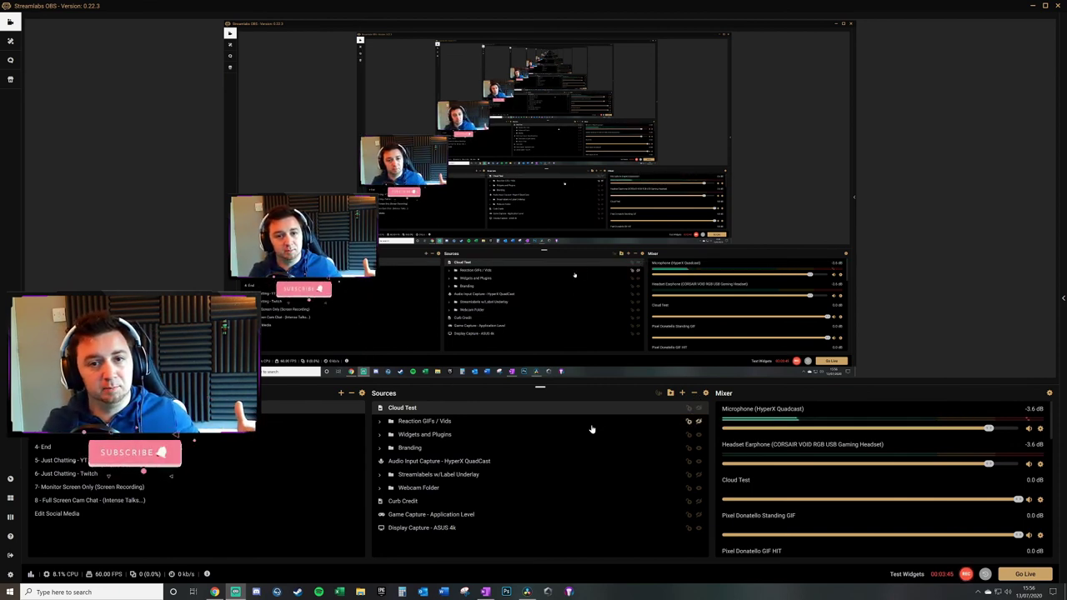